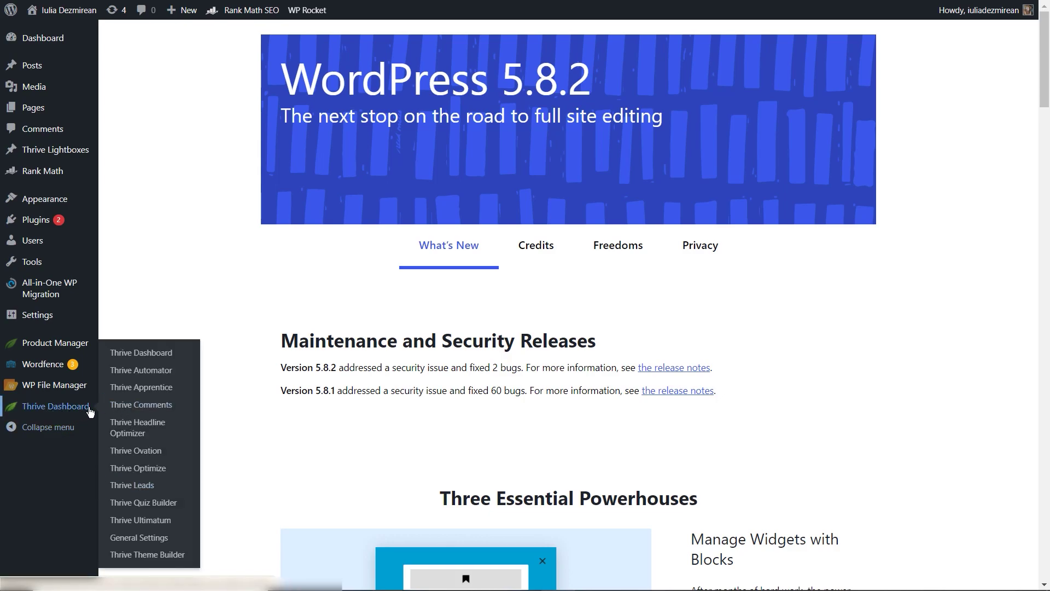
# Open Thrive Leads and expand the Photography Course lead group to show its opt-in forms
pyautogui.click(149, 486)
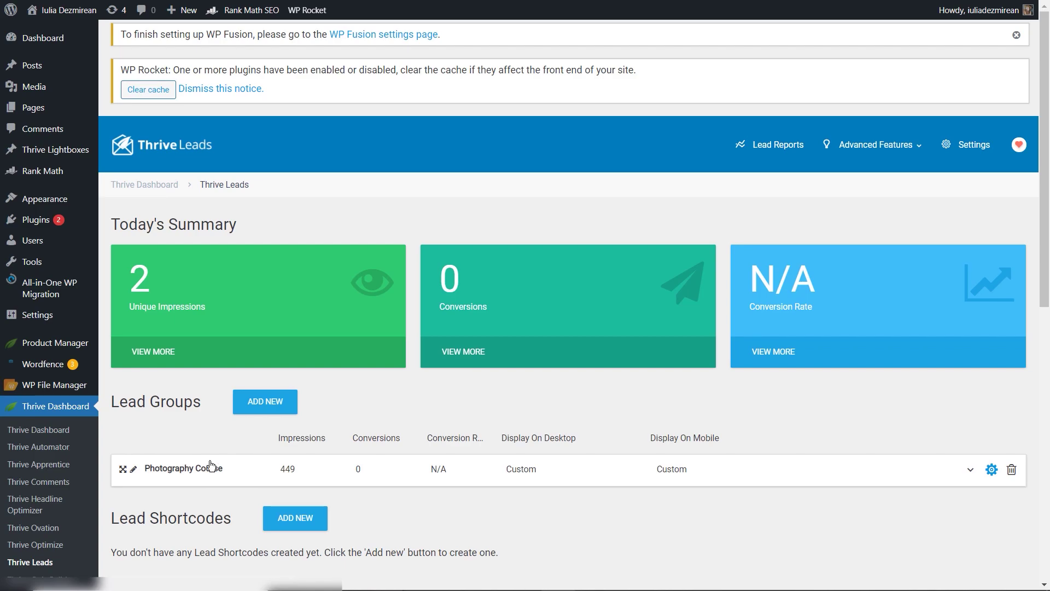
pyautogui.scroll(-1, 172, 471)
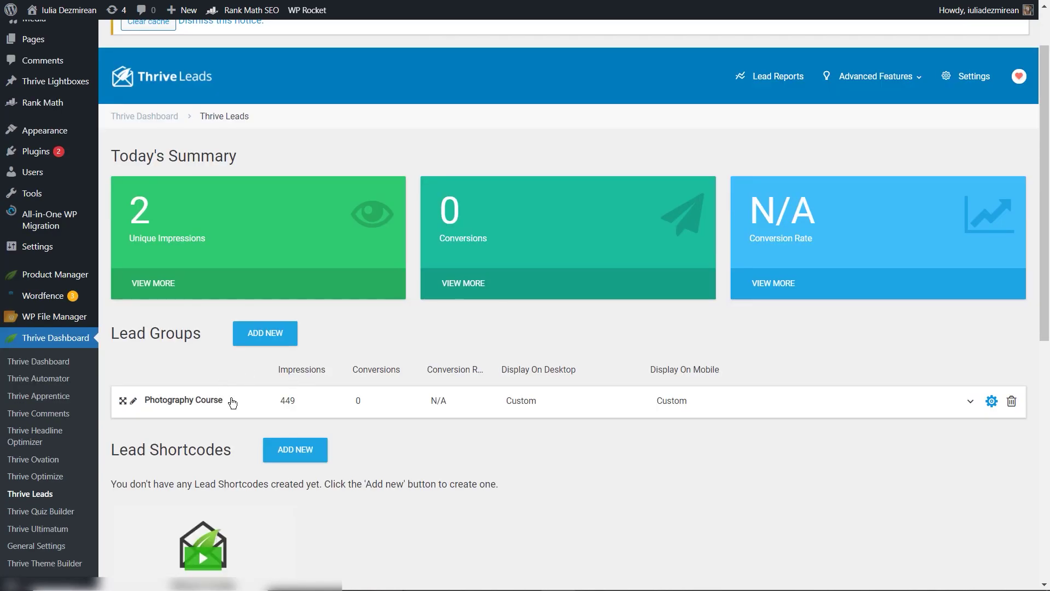
pyautogui.click(259, 337)
pyautogui.click(243, 399)
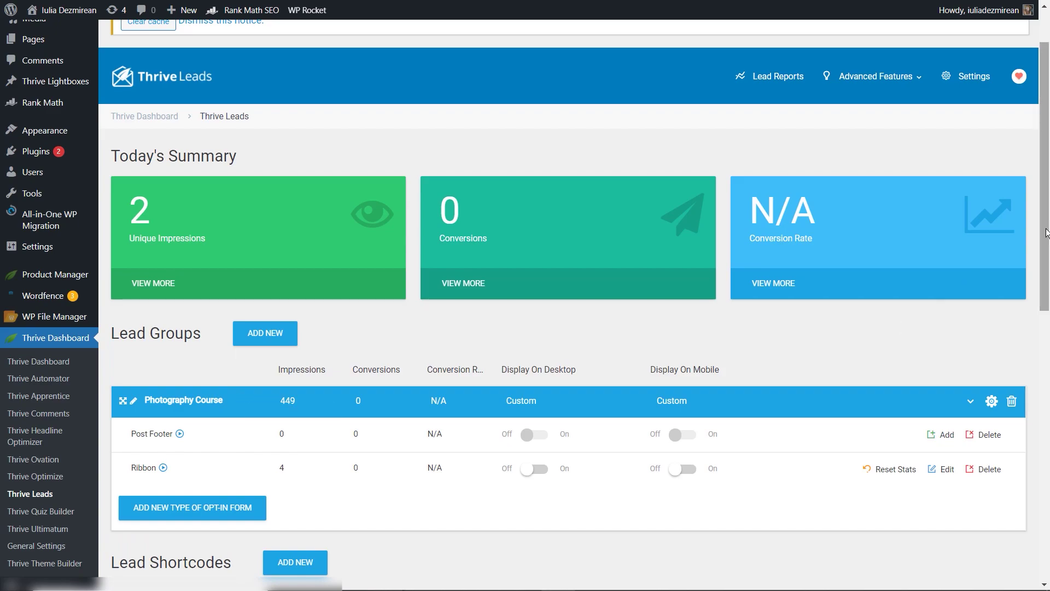
pyautogui.moveTo(1047, 223); pyautogui.dragTo(1045, 280)
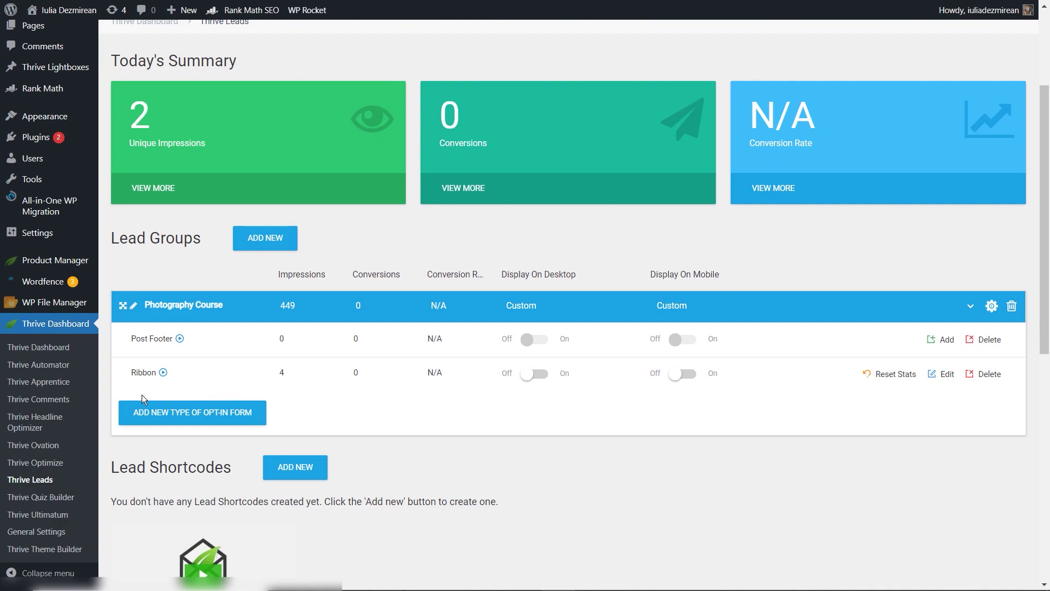
# Add a Widget opt-in form type to the Photography Course group and create a form named "Photography newsletter opt-in" in it
pyautogui.click(221, 416)
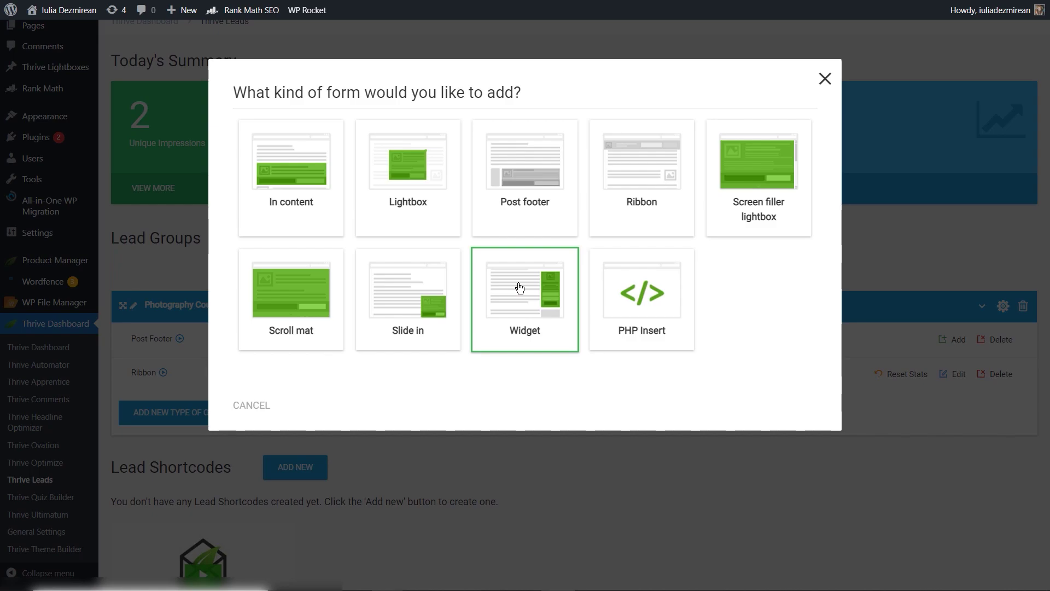
pyautogui.click(519, 288)
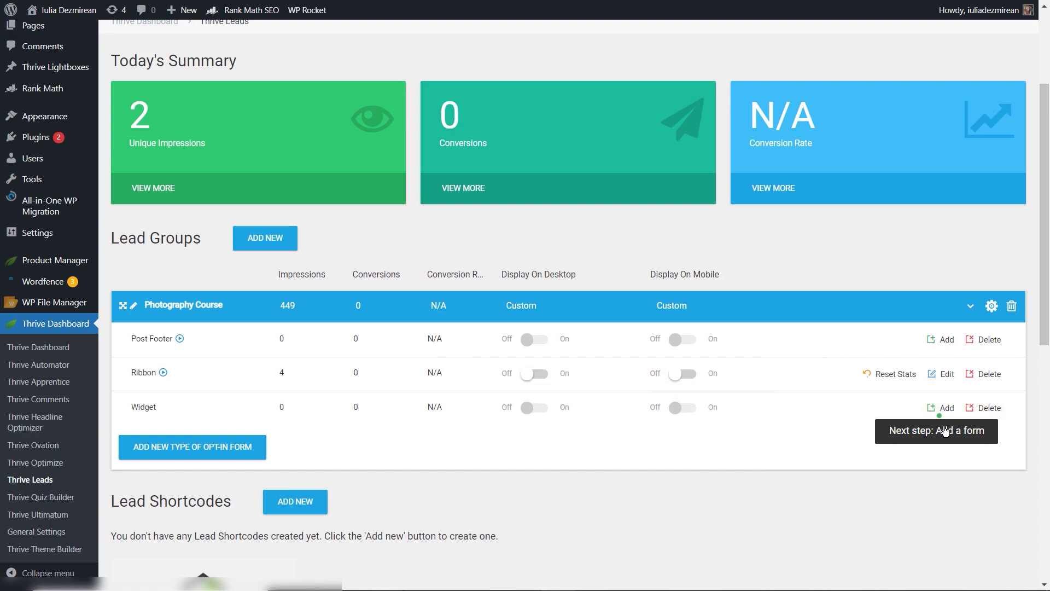
pyautogui.click(933, 411)
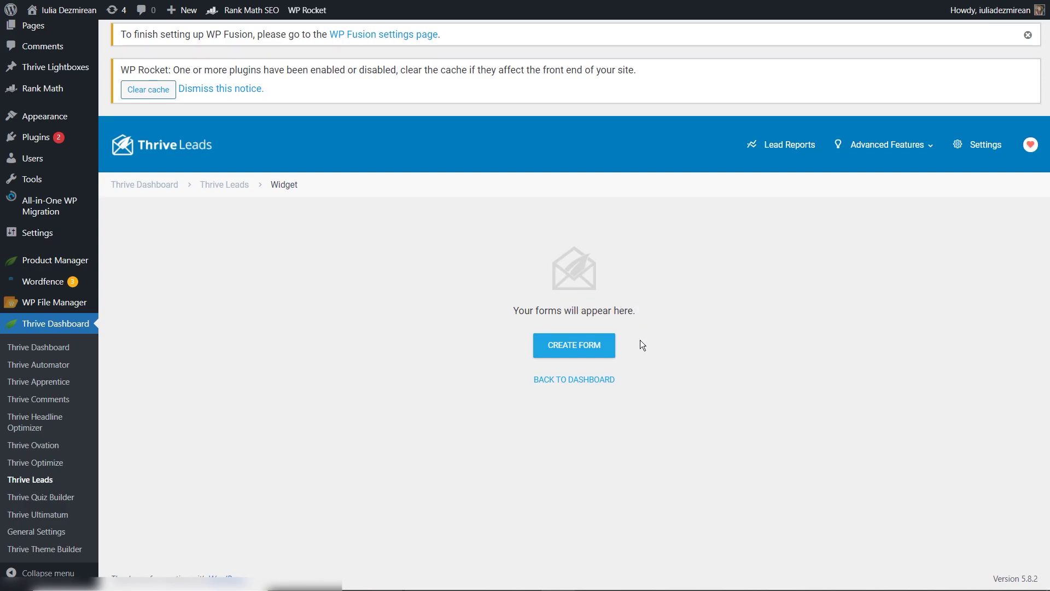
pyautogui.click(574, 345)
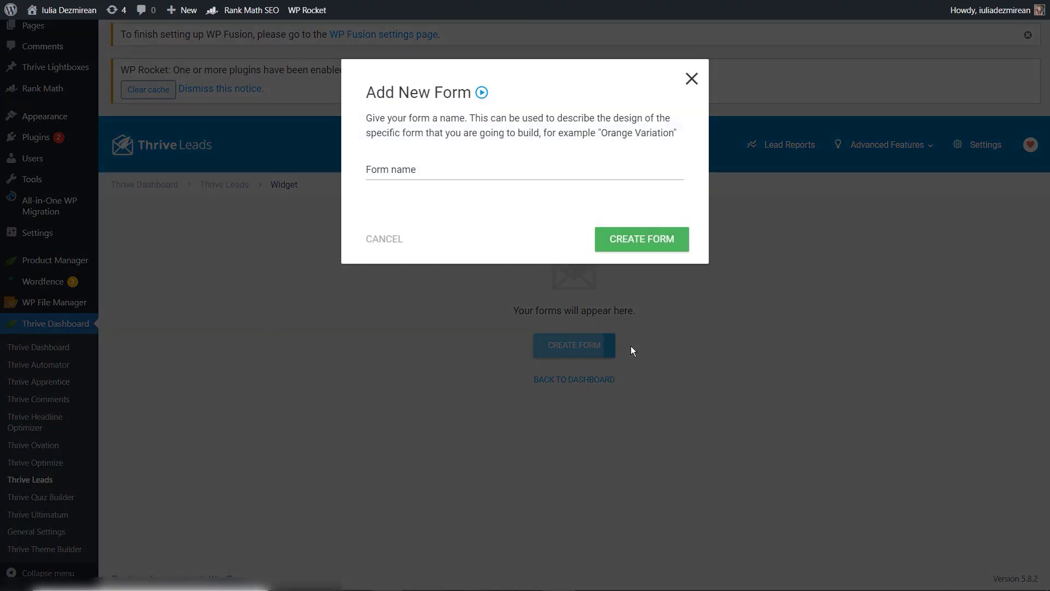
pyautogui.write('Photography newsletter opt-in')
pyautogui.click(660, 242)
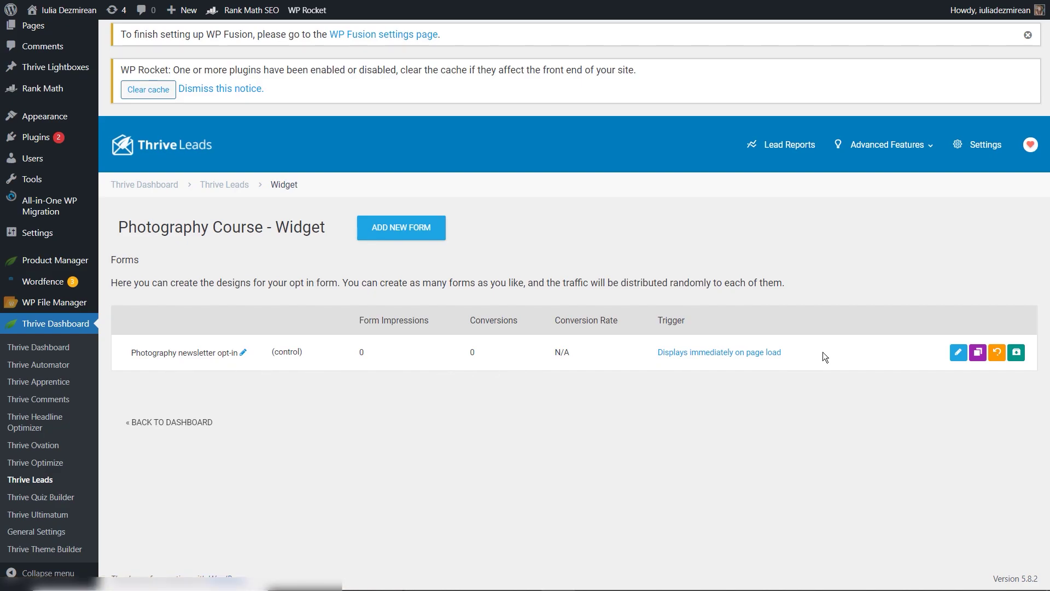
# Open the new form's design for editing and apply the Personal Brand V2 2-Step opt-in template
pyautogui.click(957, 351)
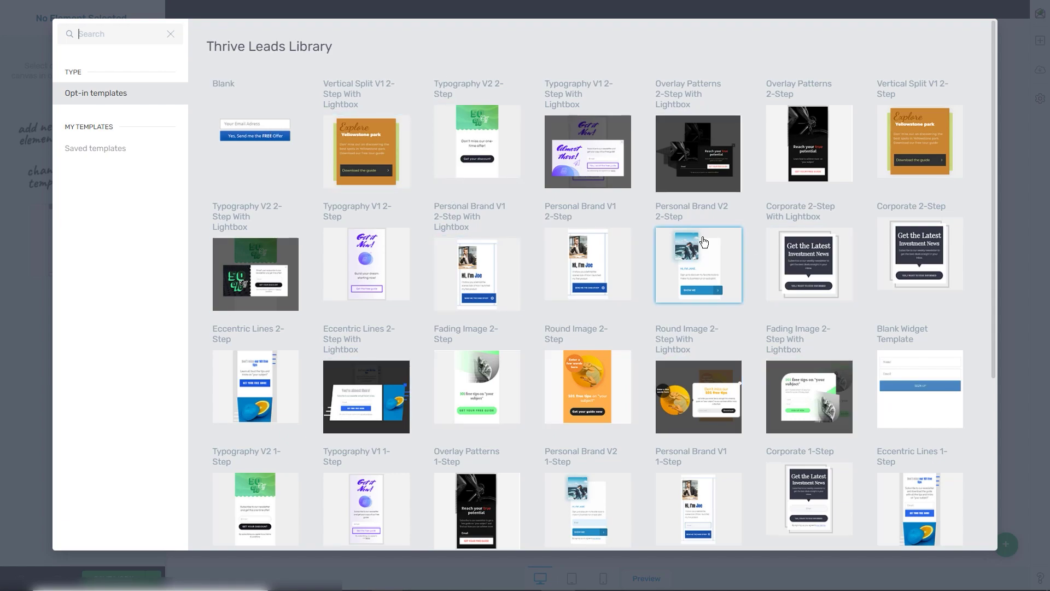
pyautogui.scroll(-3, 702, 242)
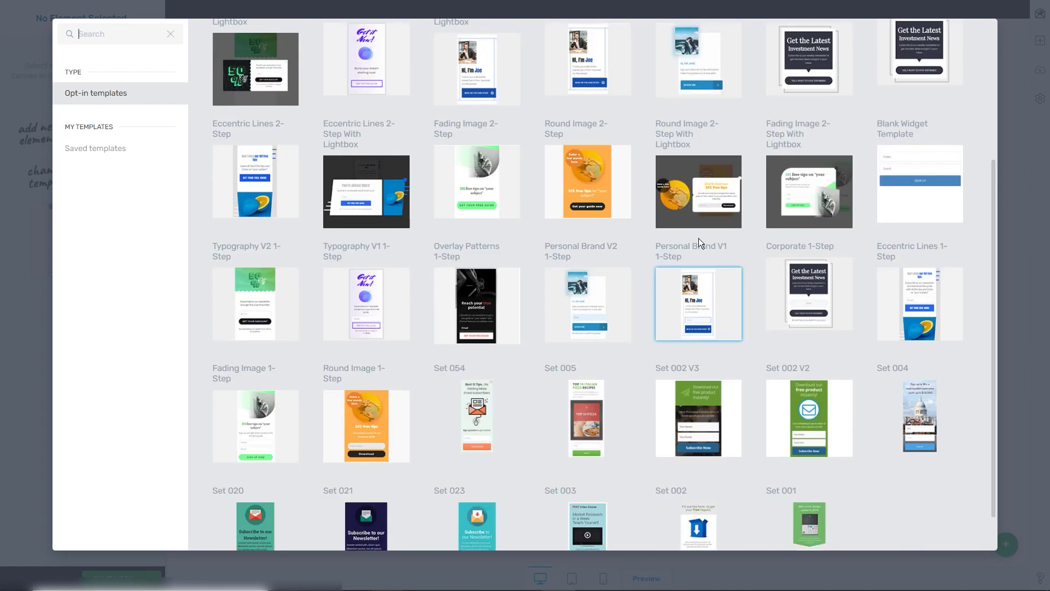
pyautogui.click(95, 152)
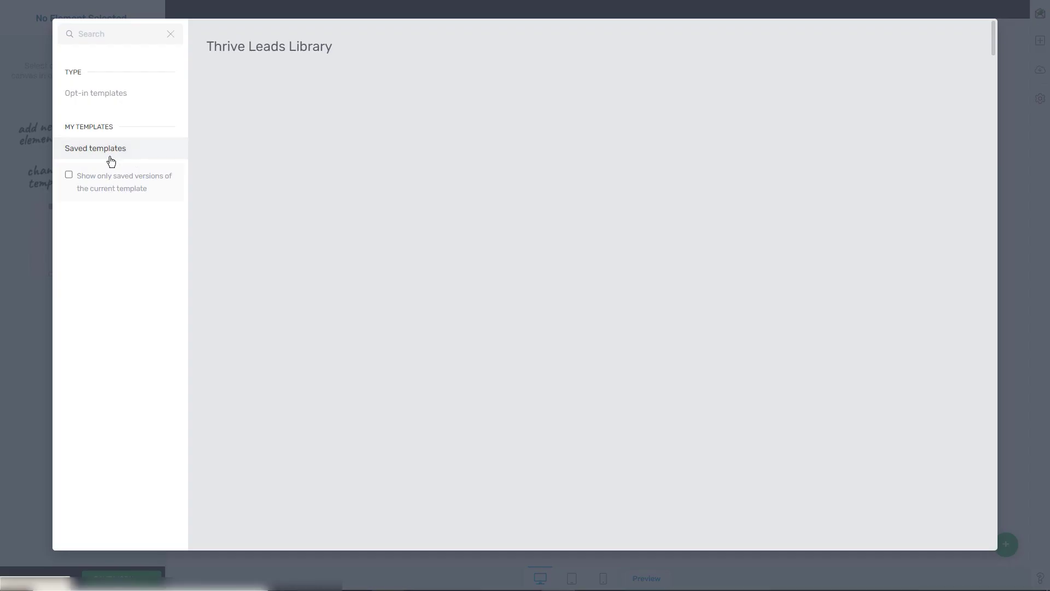
pyautogui.click(96, 95)
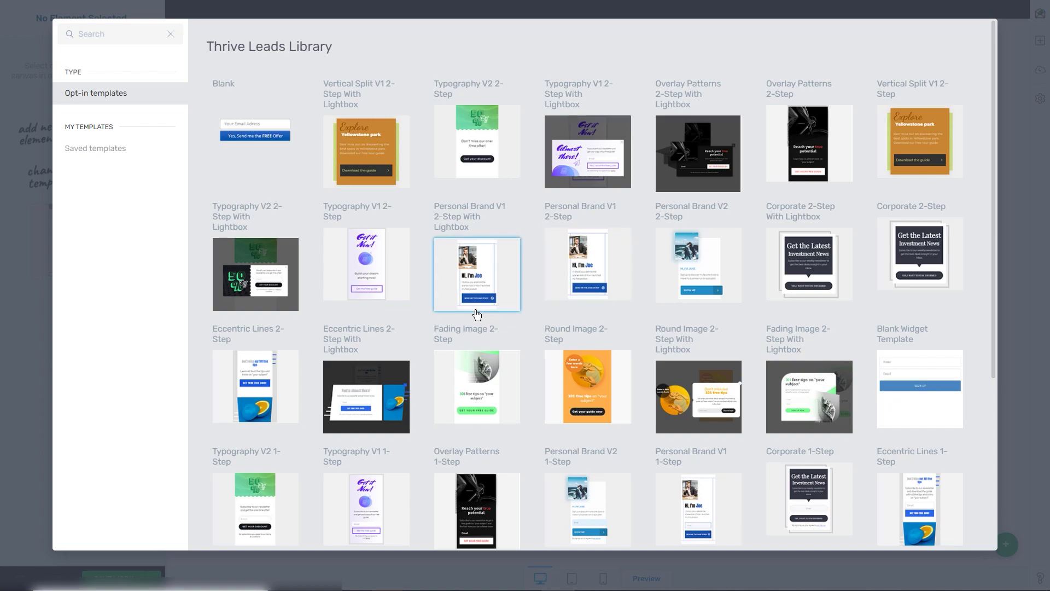
pyautogui.click(690, 267)
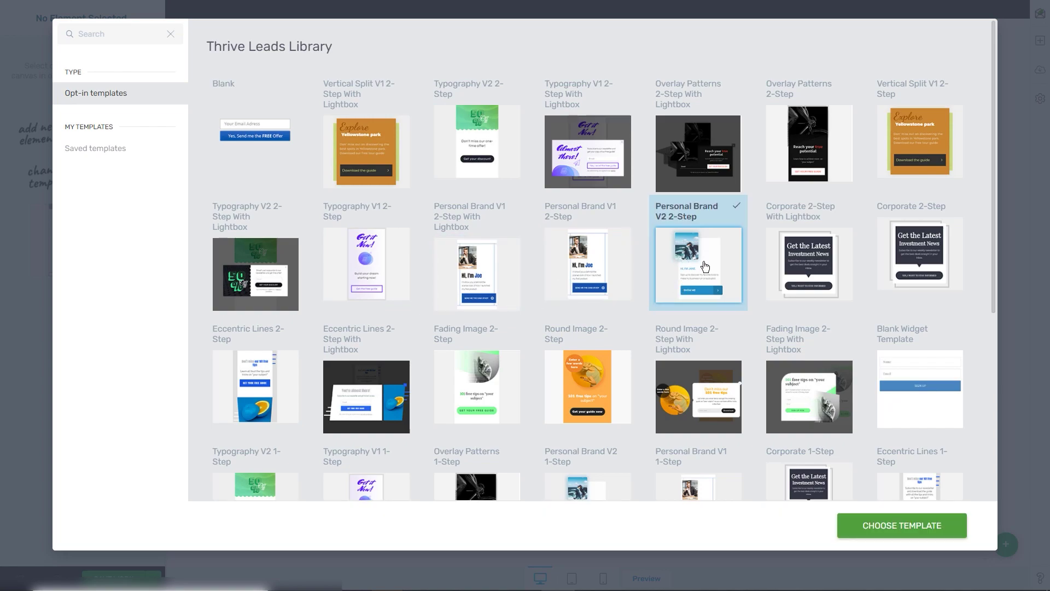
pyautogui.click(897, 519)
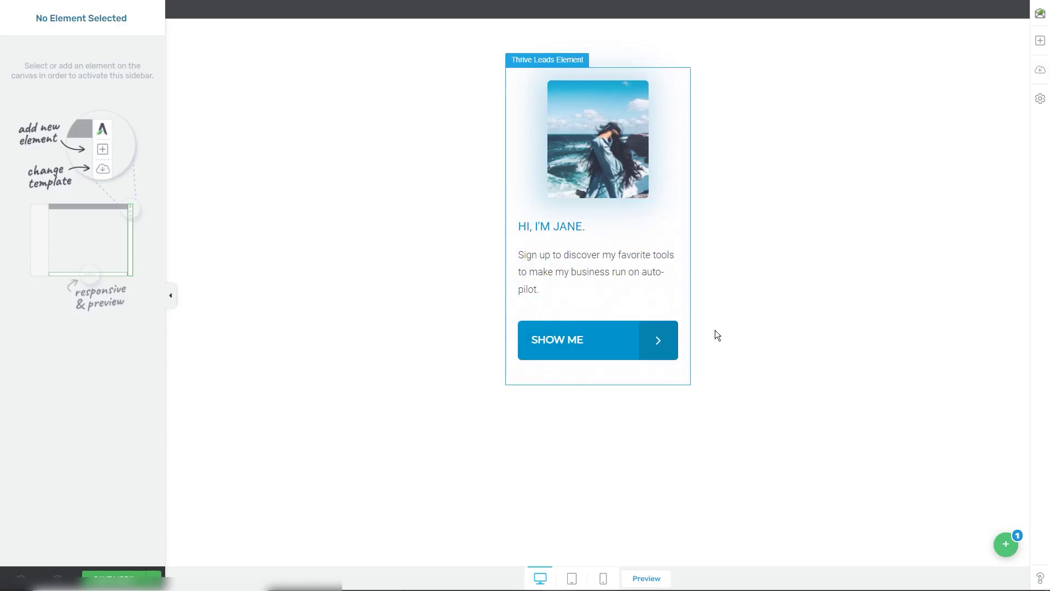
# Replace the template's Show Me button with a sign-up form holding Name and Email fields, and save the design
pyautogui.click(598, 136)
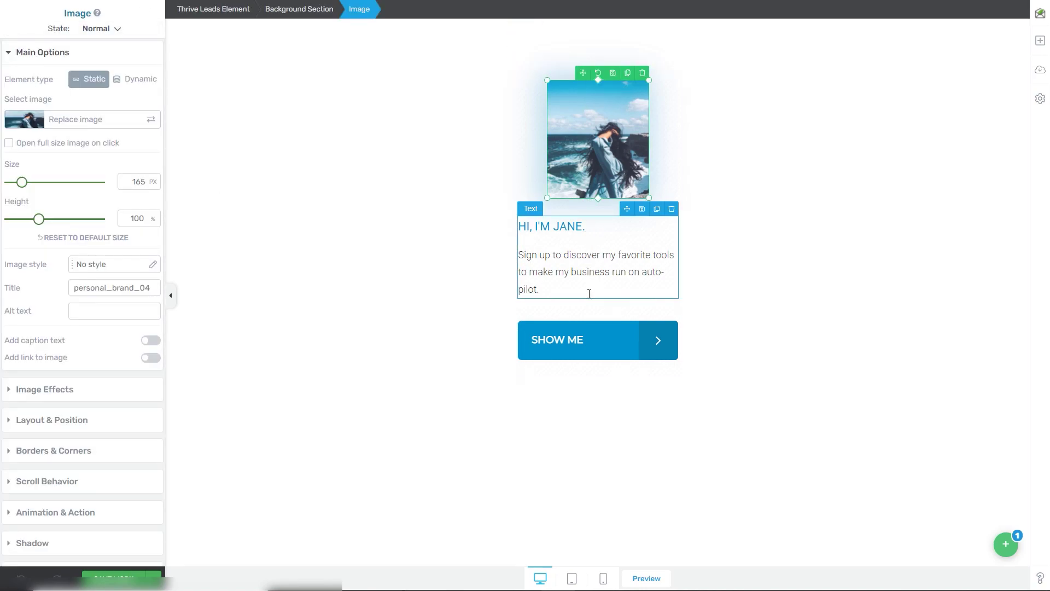
pyautogui.click(595, 335)
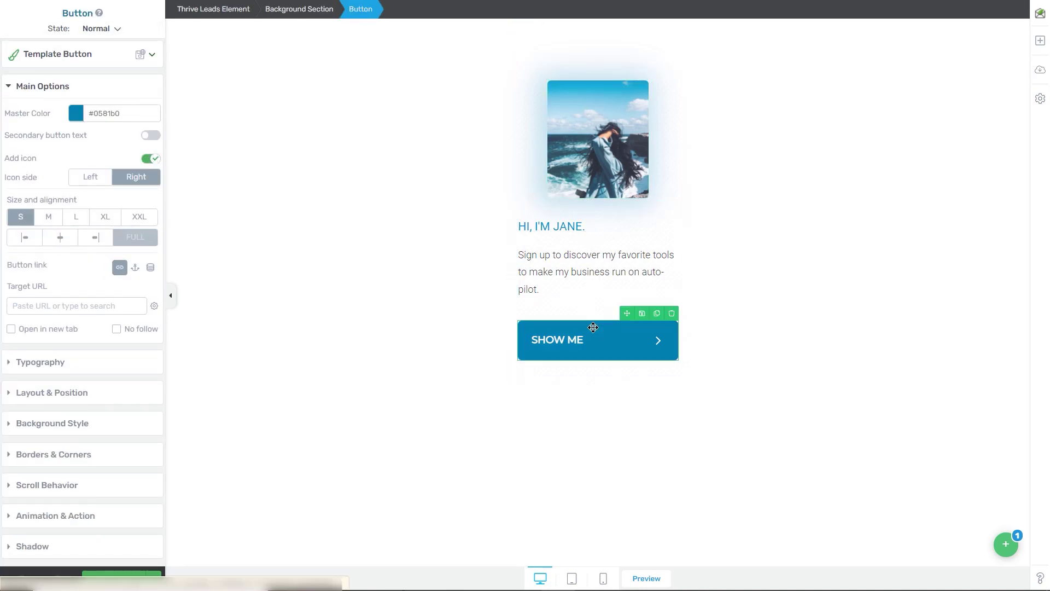
pyautogui.click(1039, 40)
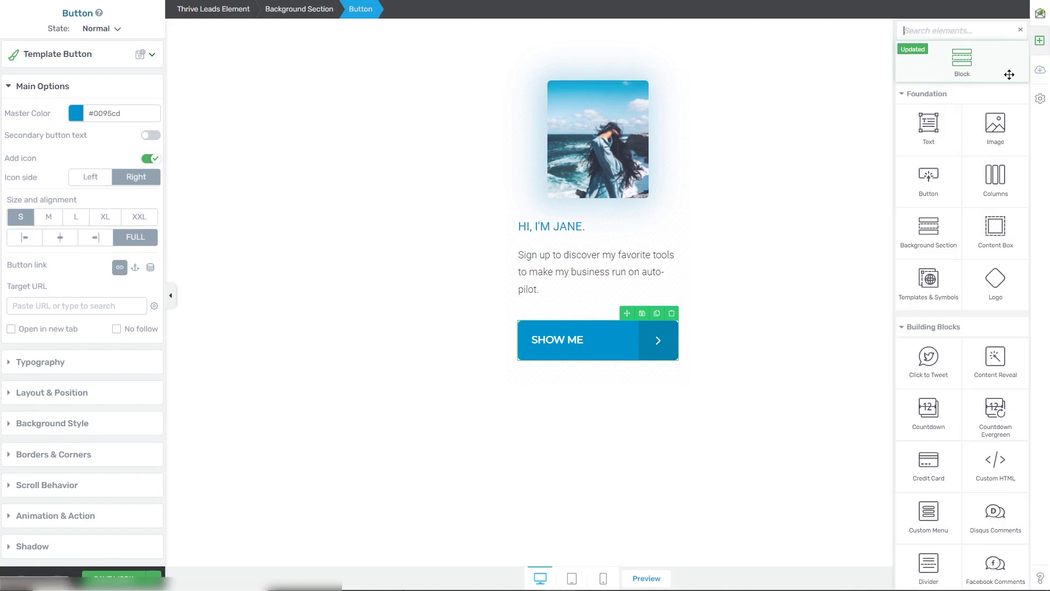
pyautogui.scroll(-1, 995, 219)
pyautogui.moveTo(995, 238); pyautogui.dragTo(572, 235)
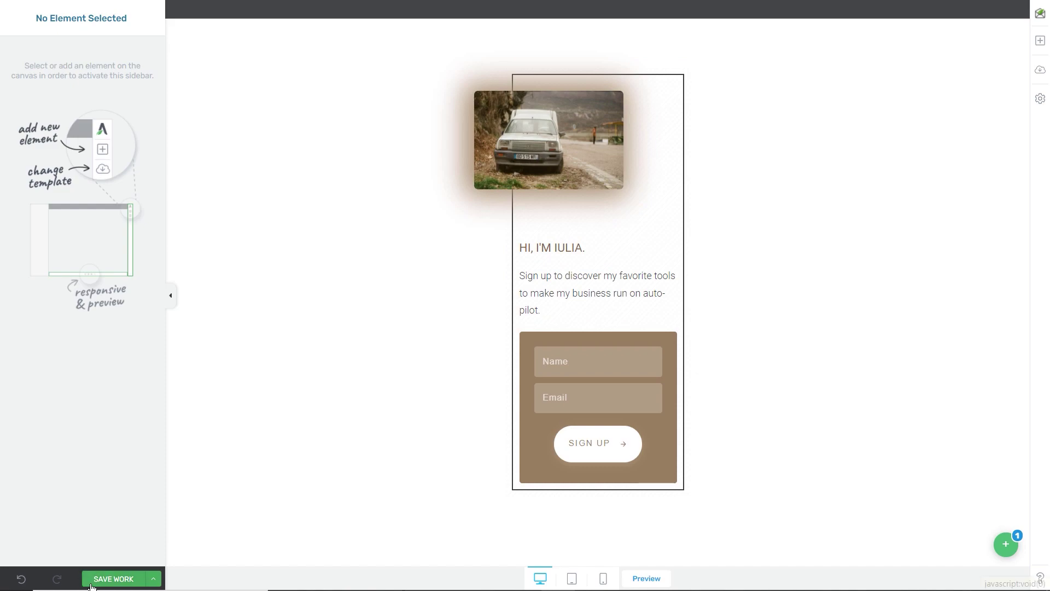
pyautogui.click(130, 579)
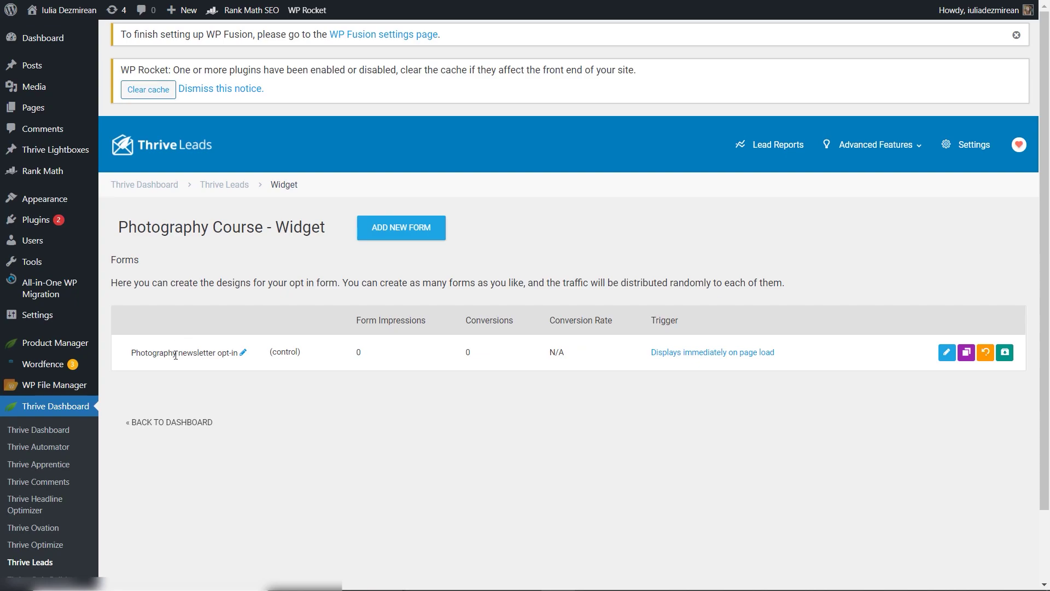
# Set the Photography Course lead group's display settings to All Posts and All Pages and save them
pyautogui.click(223, 185)
pyautogui.scroll(-2, 148, 356)
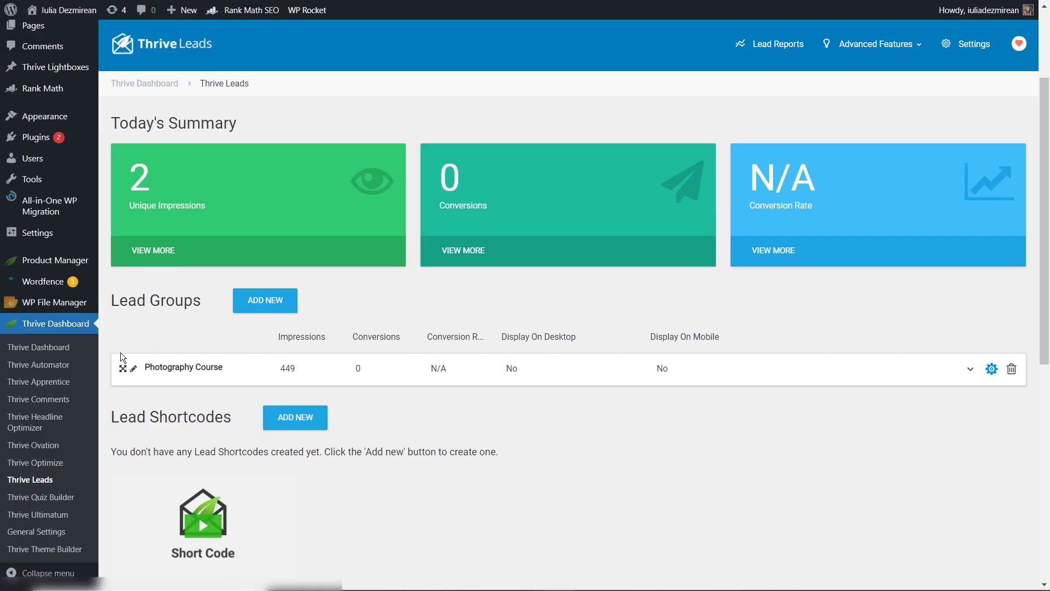
pyautogui.click(991, 369)
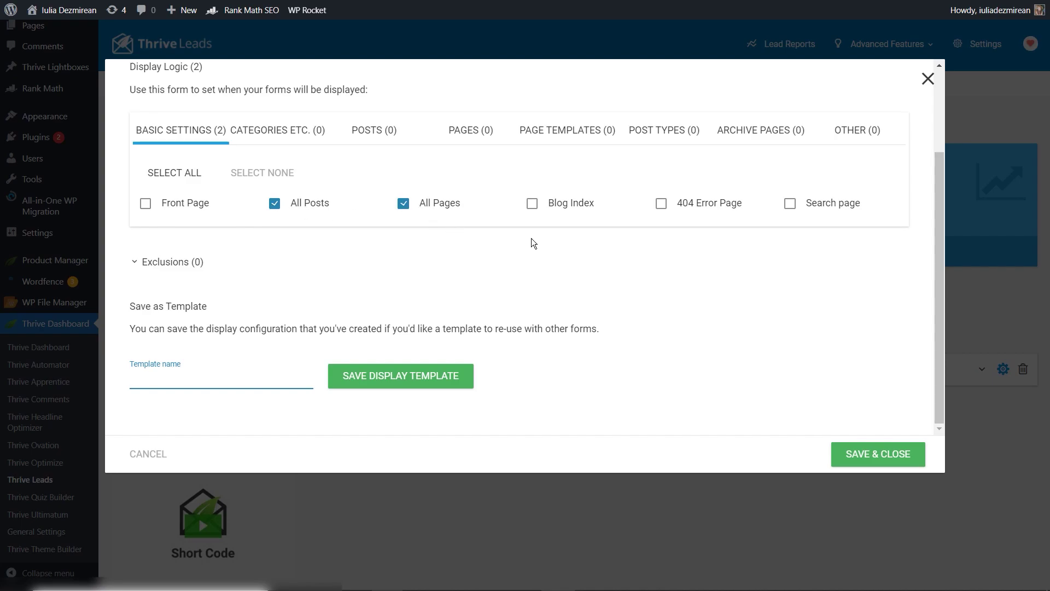
pyautogui.click(859, 458)
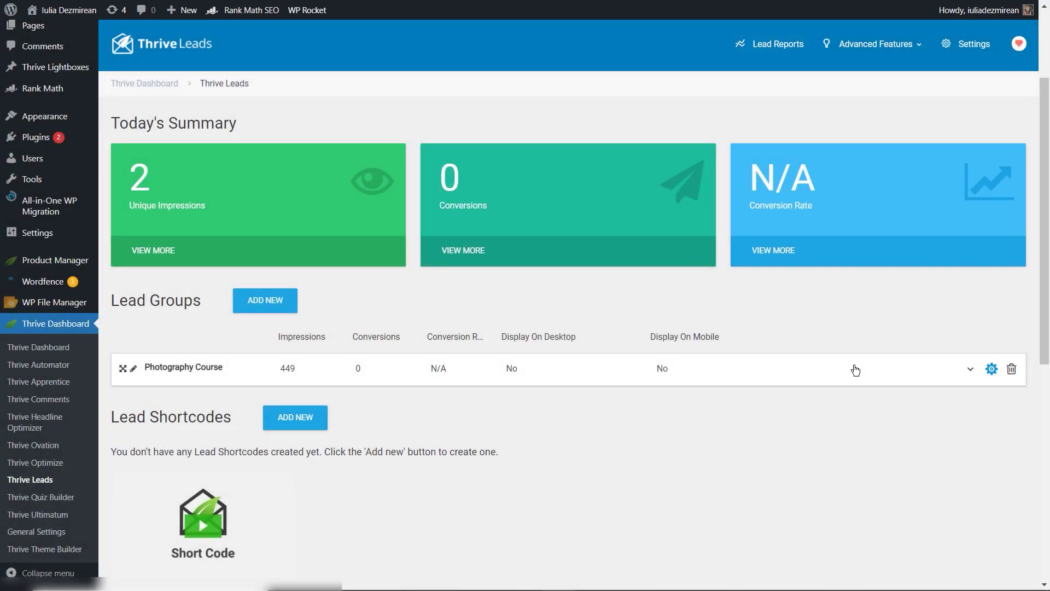
# Turn on the Widget form's display for both desktop and mobile in the Photography Course lead group
pyautogui.click(856, 369)
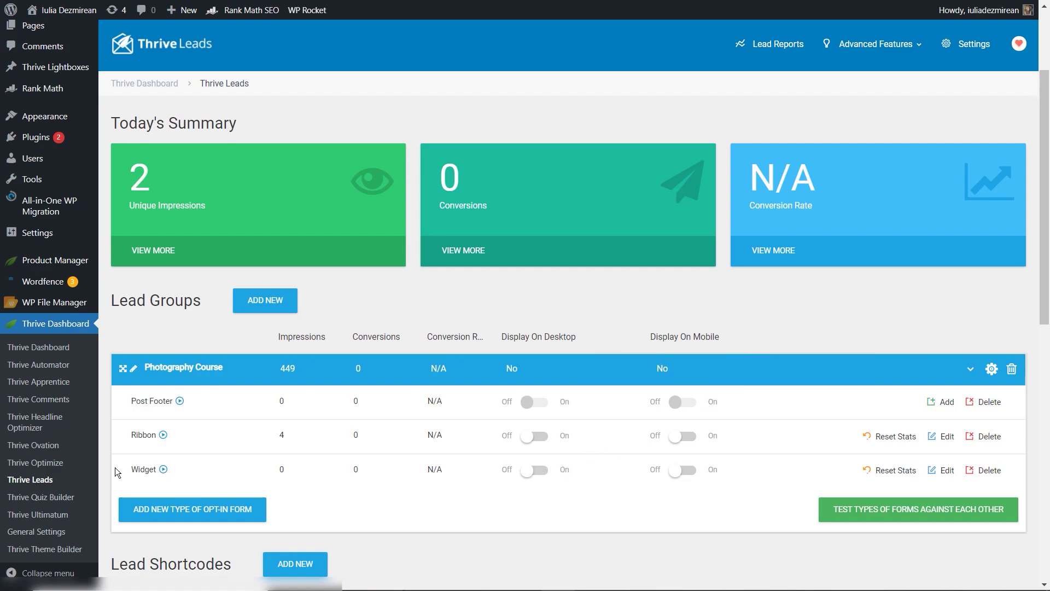
pyautogui.click(540, 471)
pyautogui.click(679, 471)
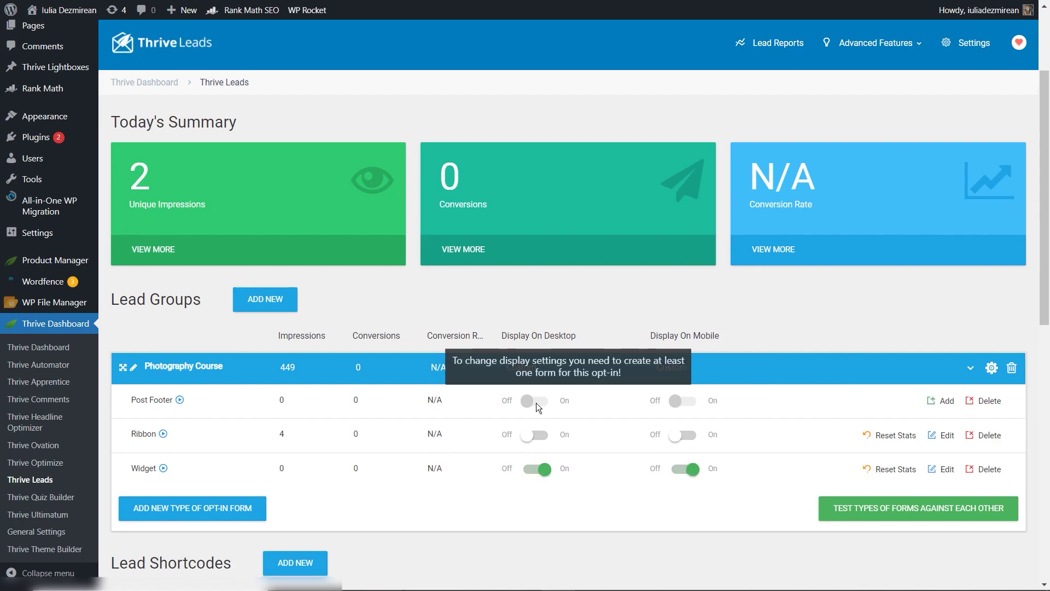
pyautogui.scroll(-3, 320, 333)
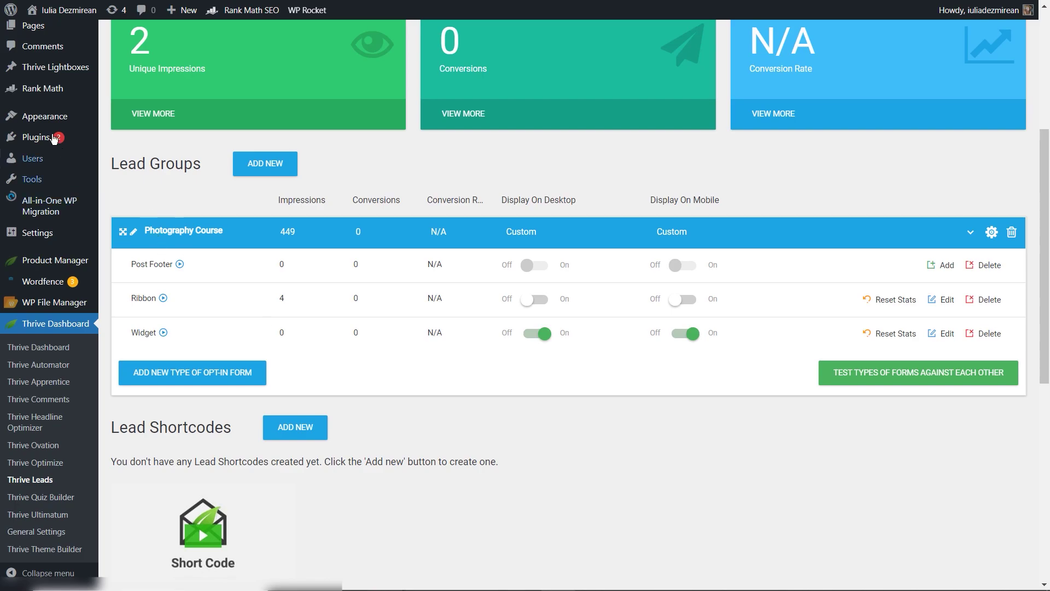
# Open the site's Widgets settings and expand the Default Widget Area
pyautogui.moveTo(15, 118)
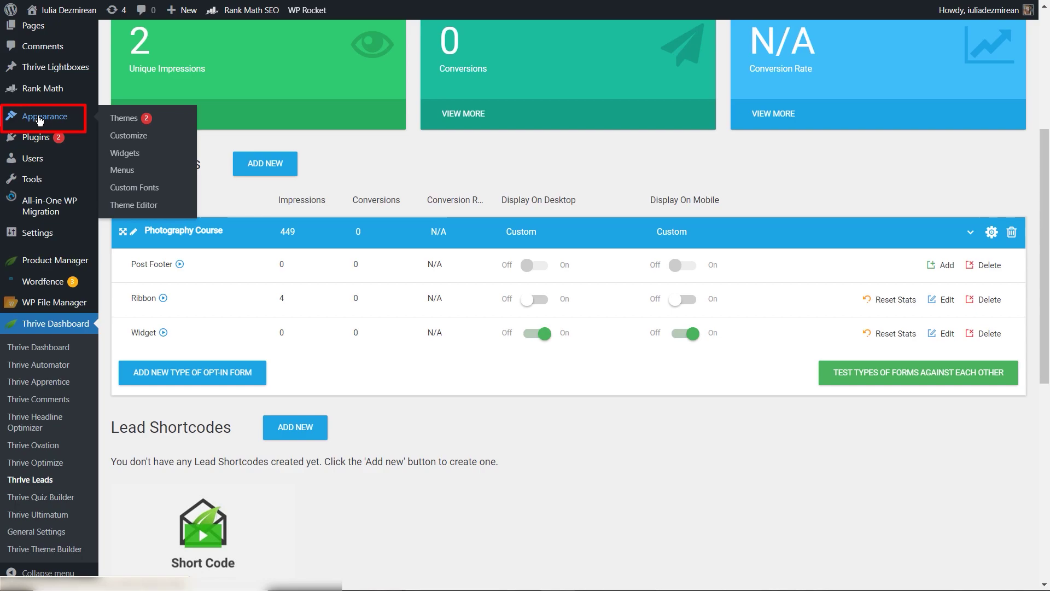
pyautogui.click(125, 158)
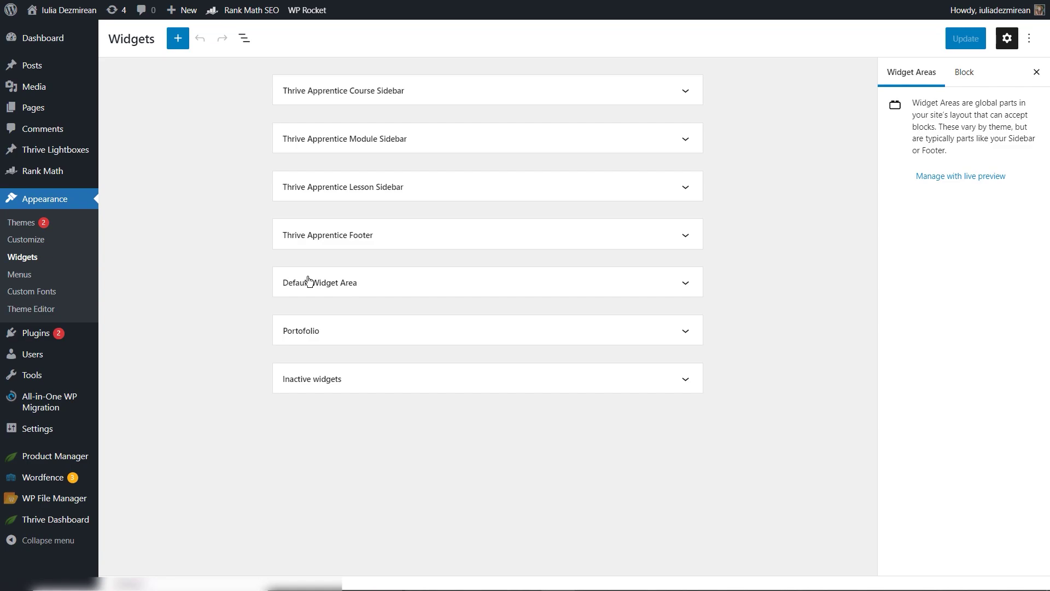
pyautogui.click(476, 293)
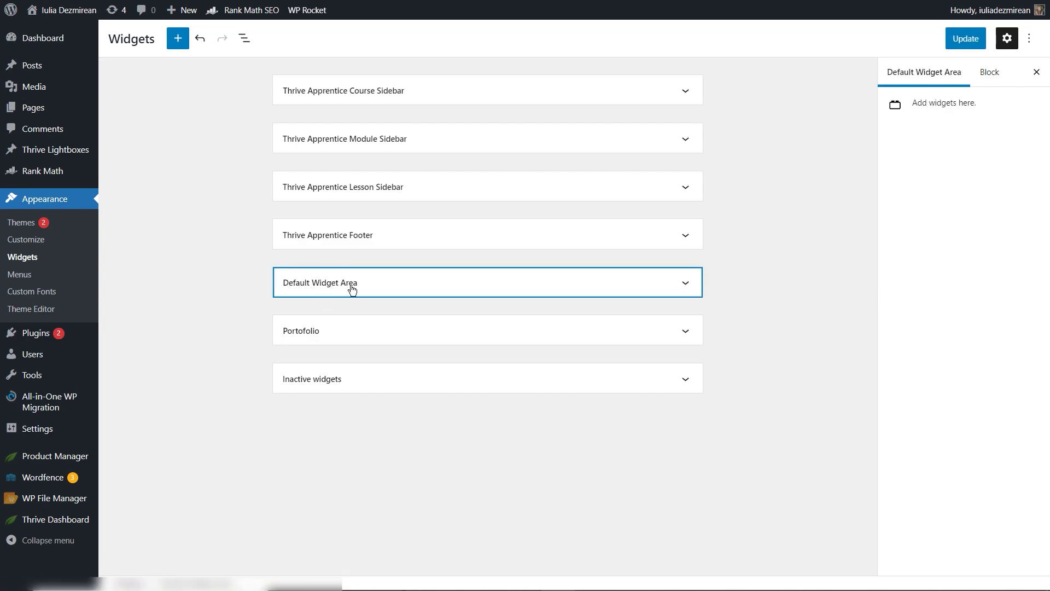
pyautogui.click(425, 295)
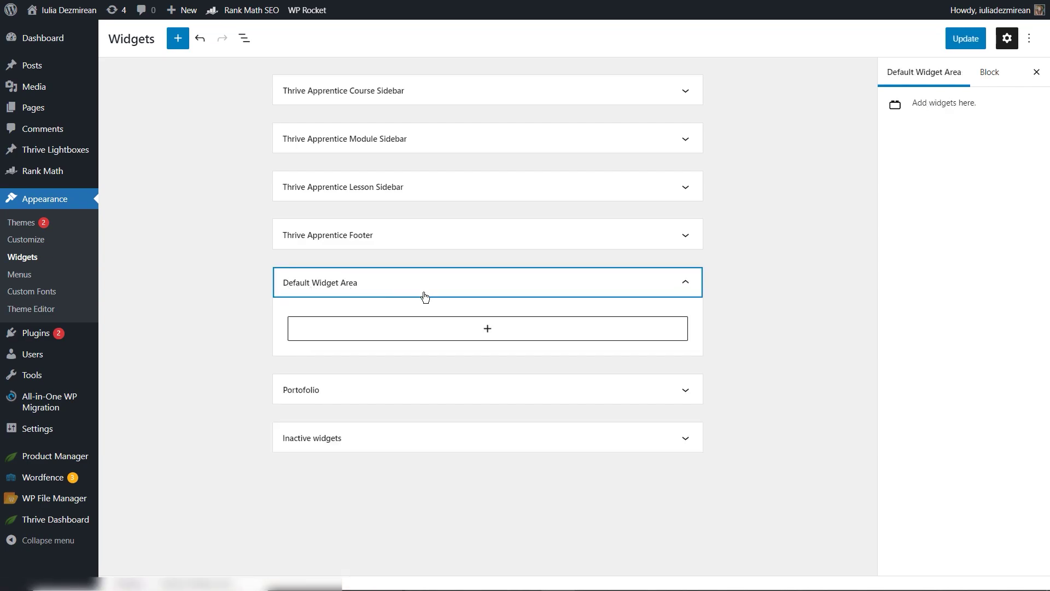
# Add a Thrive Leads Widget with the Photography Course lead group to the Default Widget Area and update the widgets
pyautogui.click(497, 329)
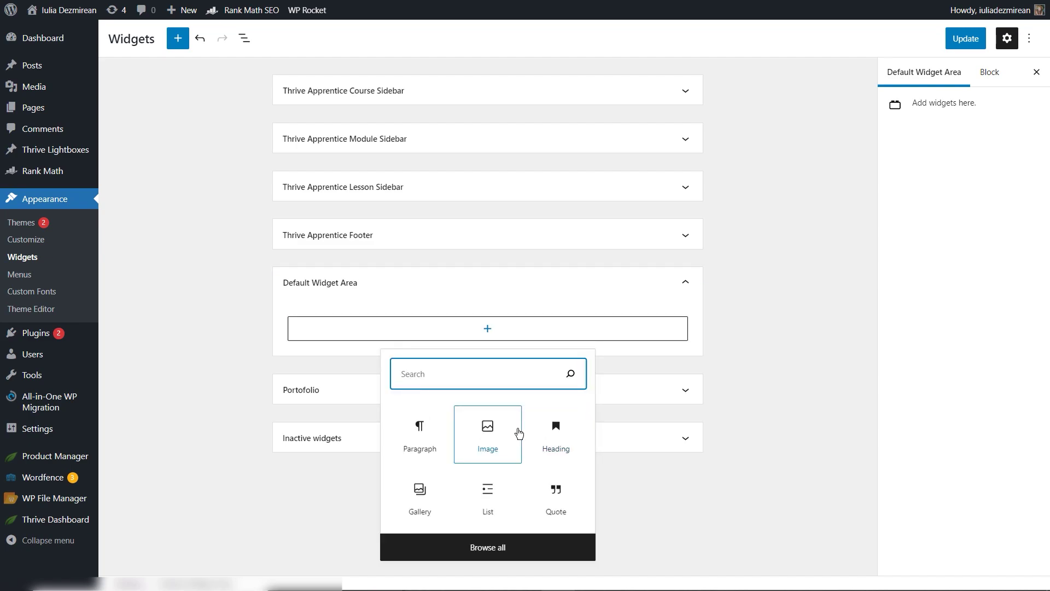
pyautogui.write('thrive')
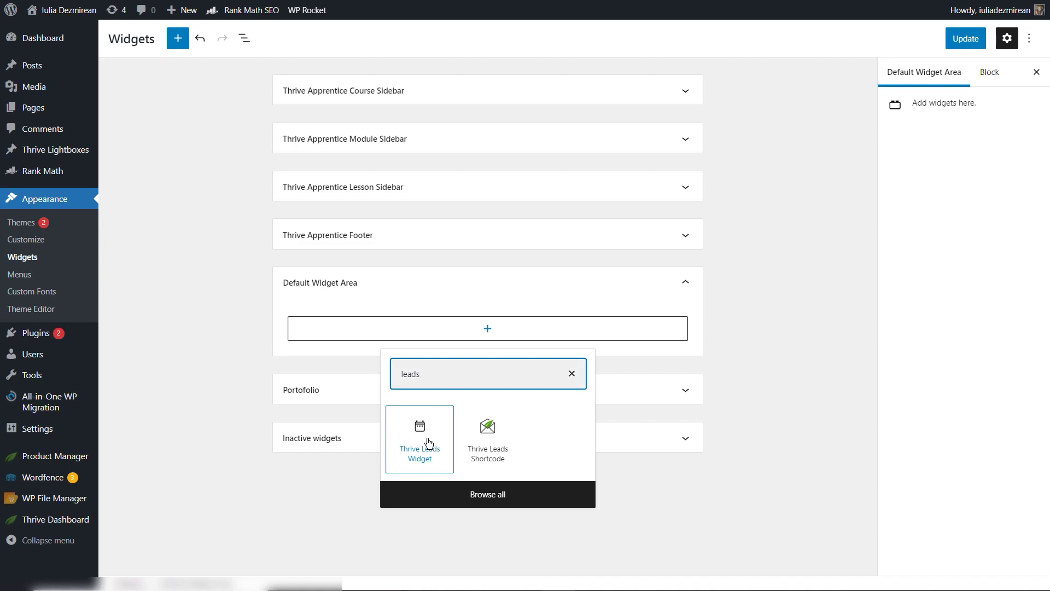
pyautogui.click(424, 434)
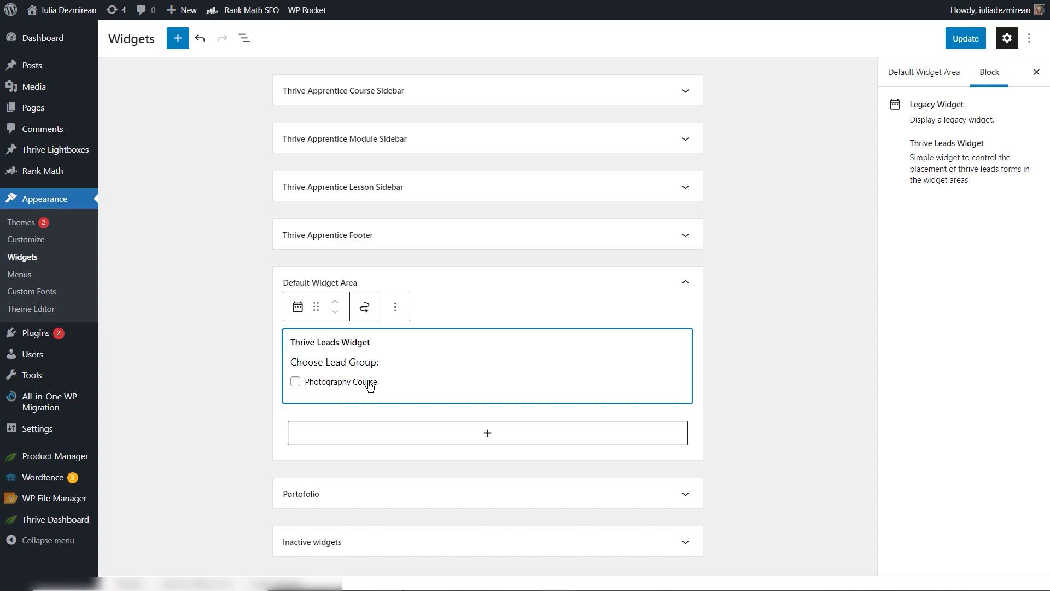
pyautogui.click(295, 381)
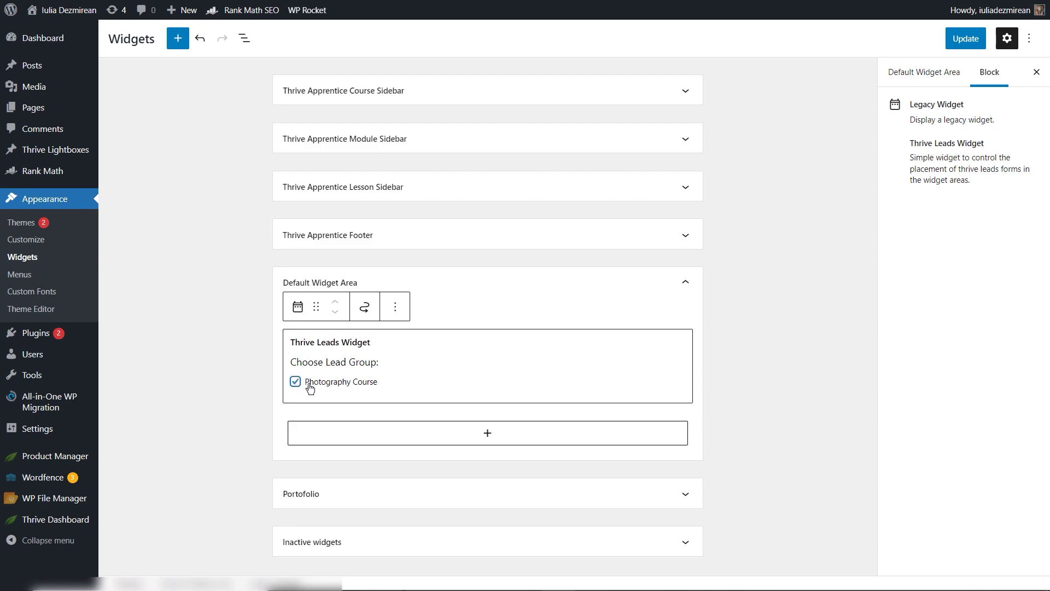
pyautogui.click(965, 39)
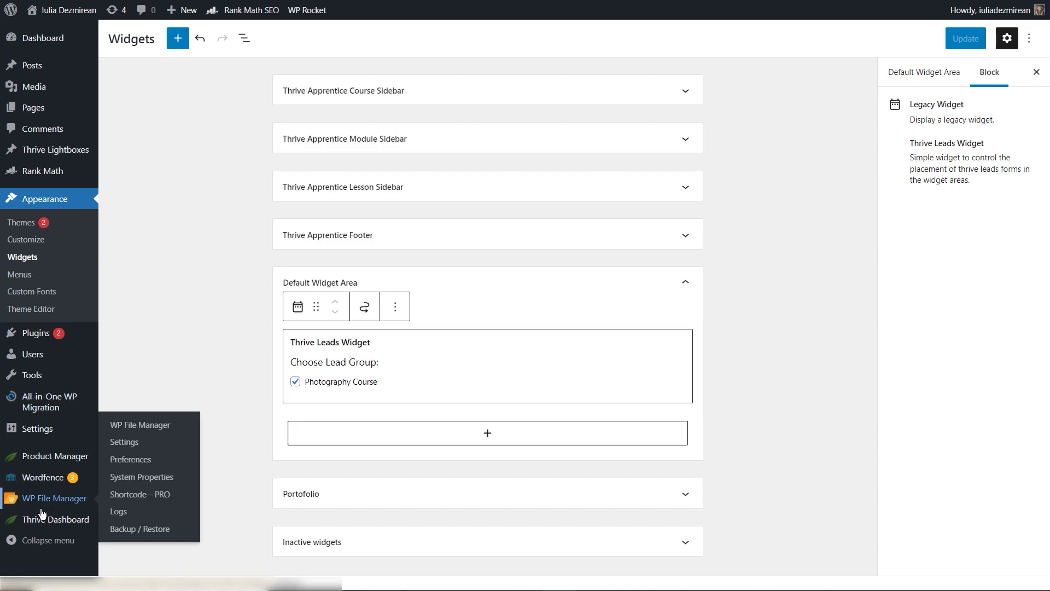
# Open the "example" single post template for editing from the Thrive Theme Builder templates
pyautogui.moveTo(56, 521)
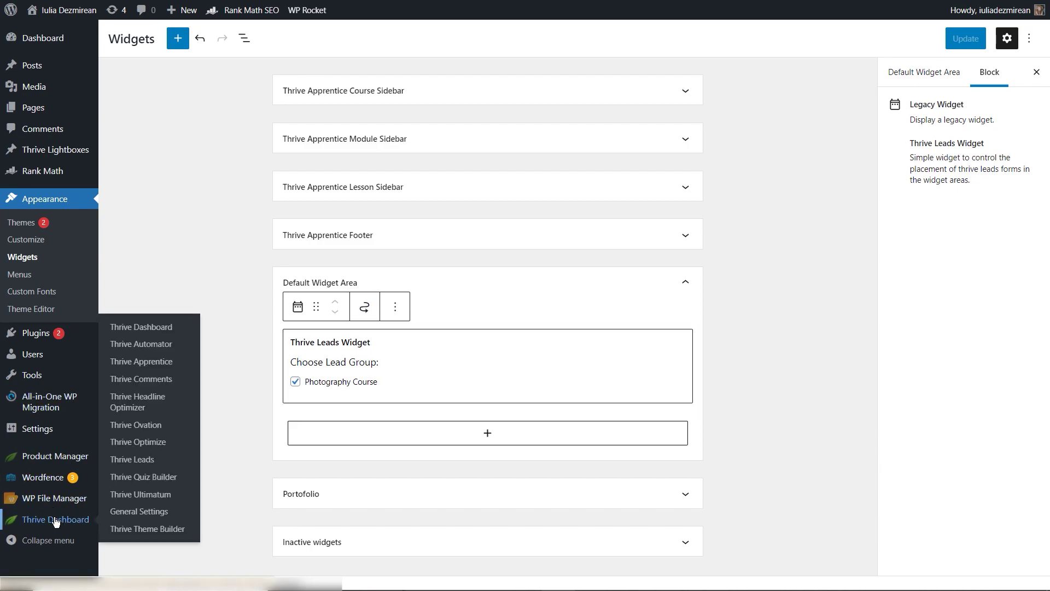
pyautogui.click(146, 528)
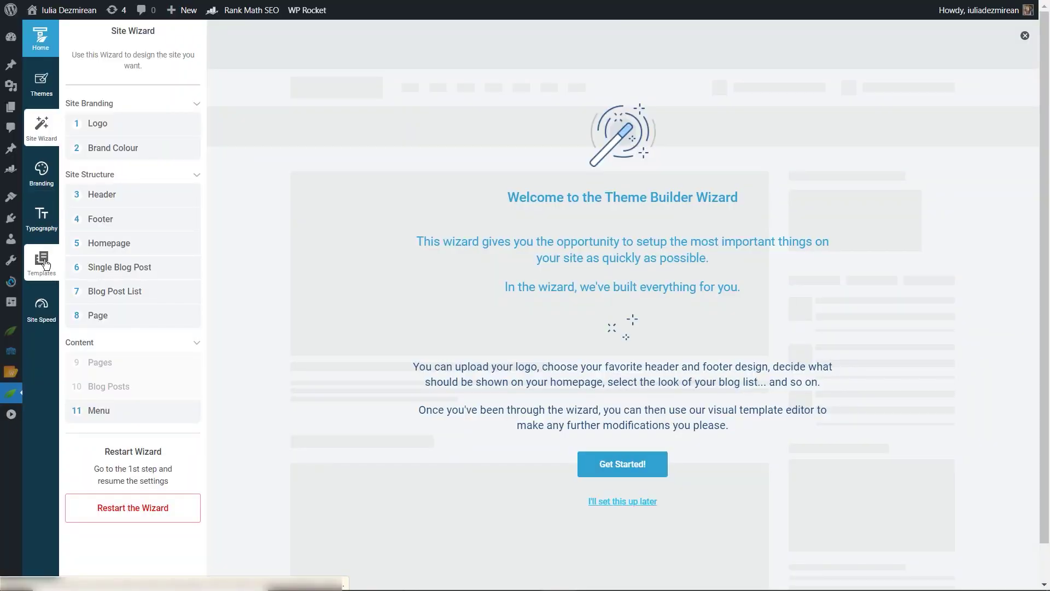
pyautogui.click(44, 262)
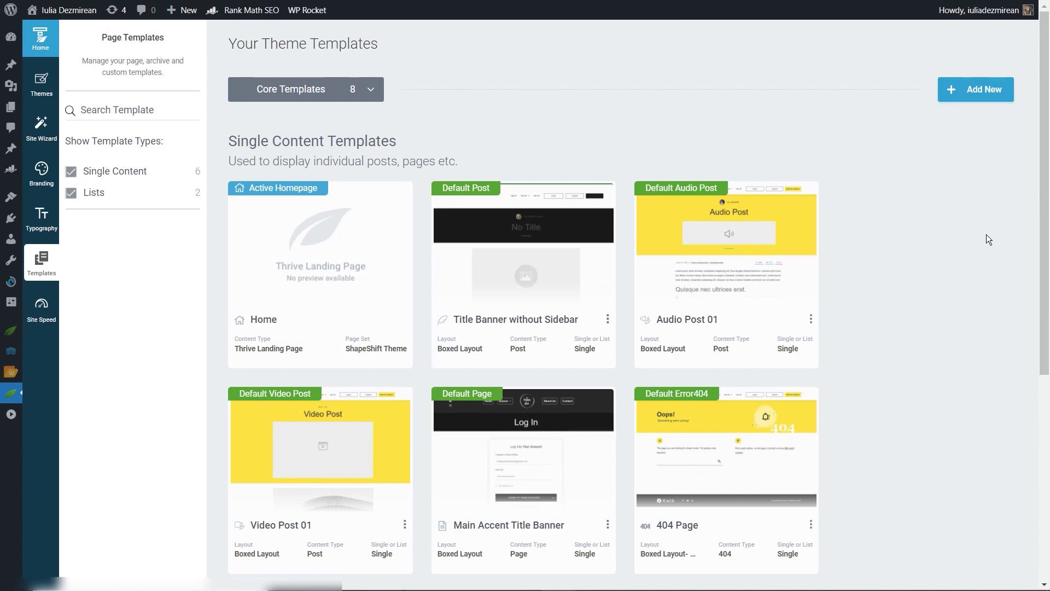
pyautogui.scroll(-5, 985, 235)
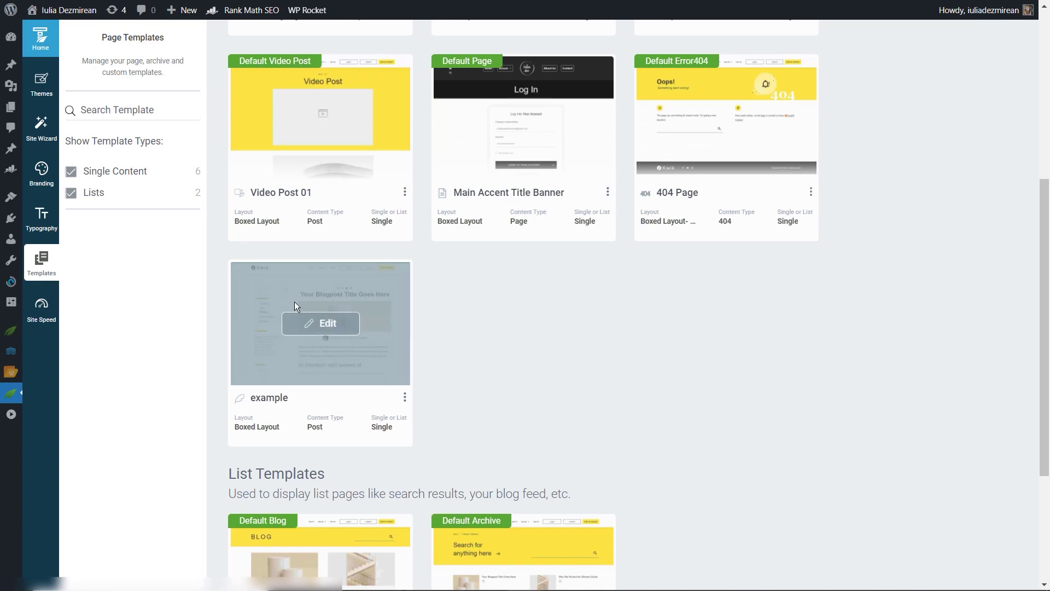
pyautogui.moveTo(269, 350)
pyautogui.click(321, 323)
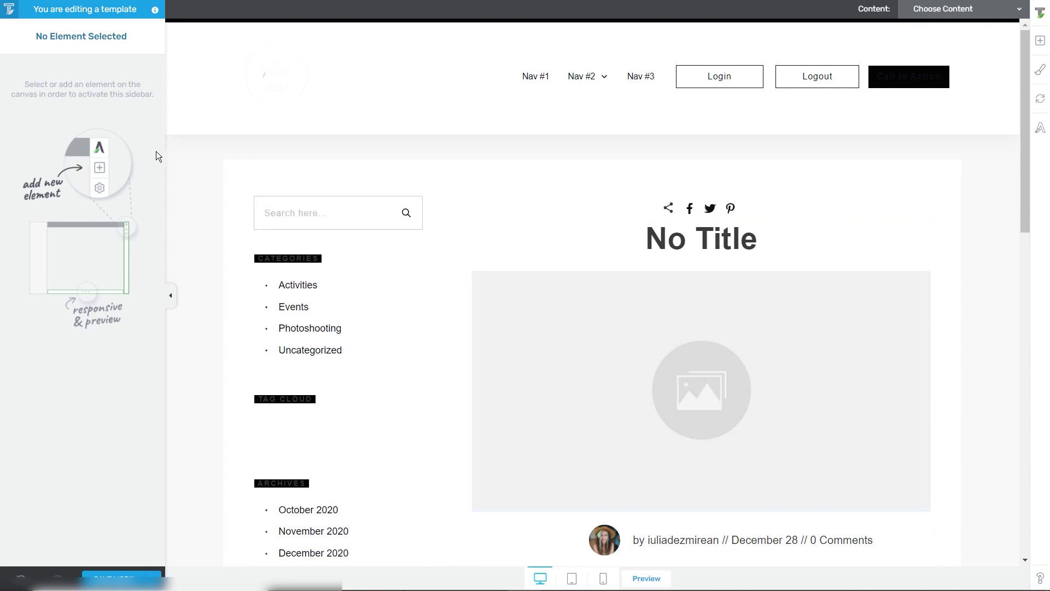
# Add a Widget Area element to the template's sidebar section below the search box, with Default Widget Area as its source
pyautogui.click(286, 192)
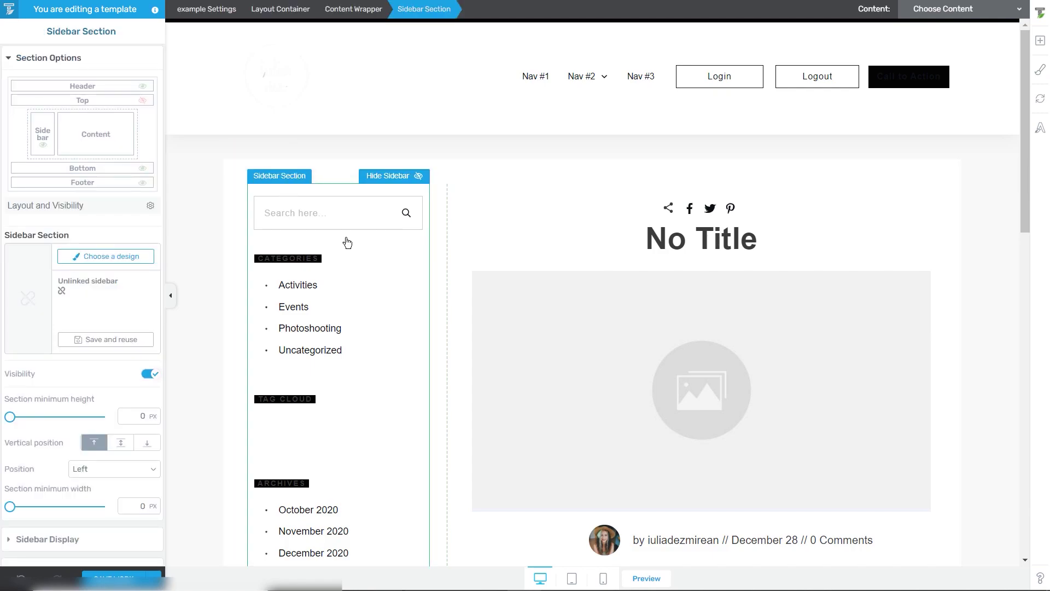
pyautogui.click(1039, 42)
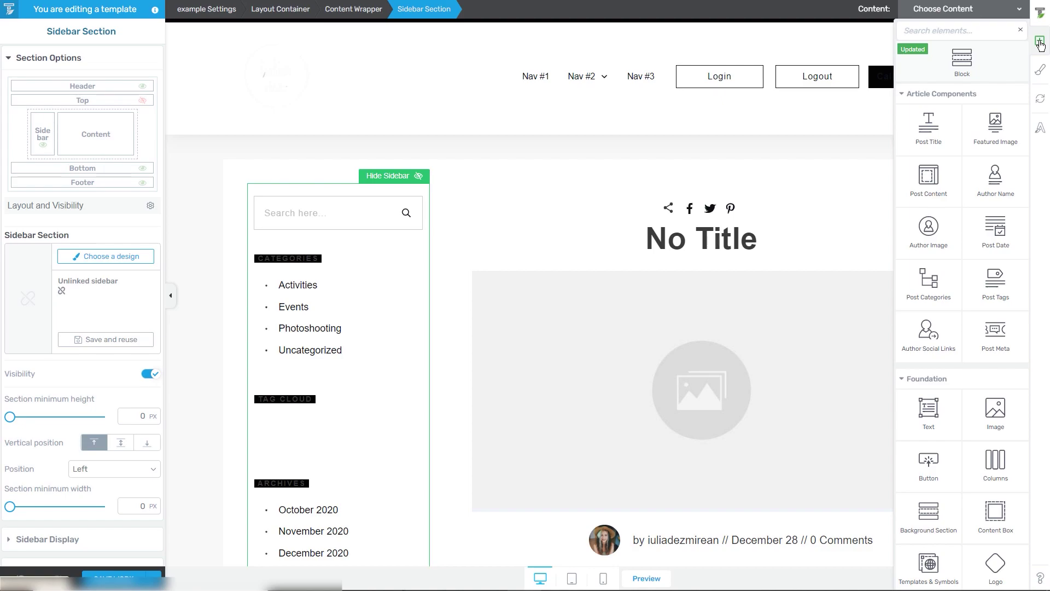
pyautogui.write('area')
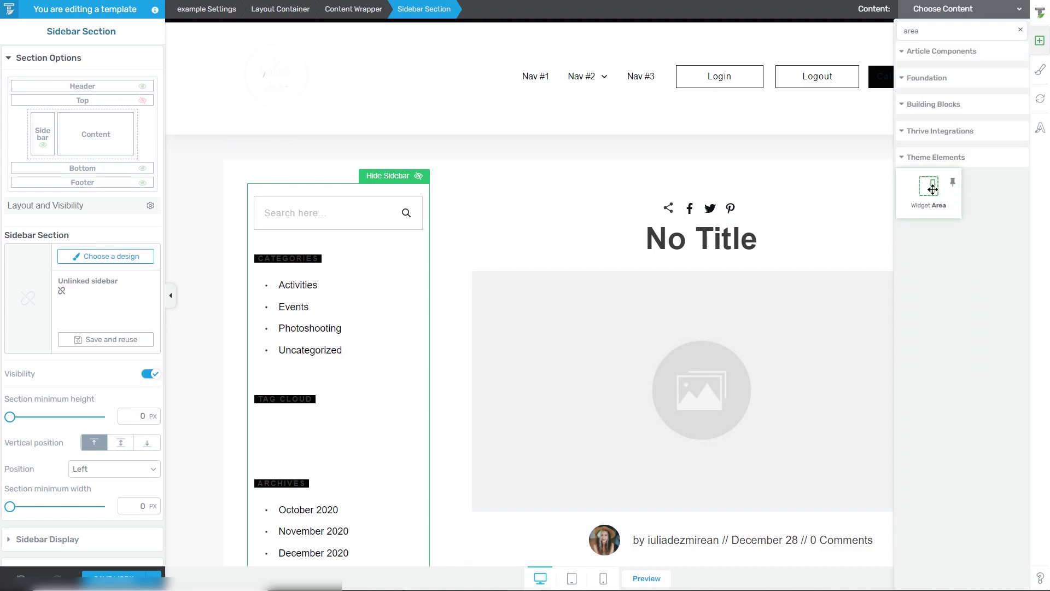
pyautogui.moveTo(932, 189); pyautogui.dragTo(352, 246)
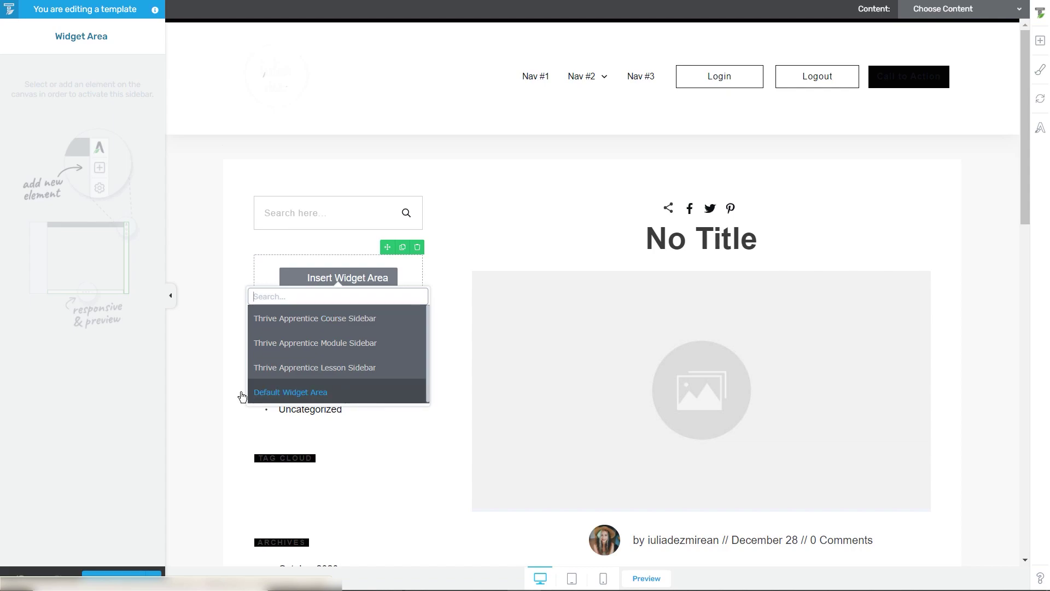
pyautogui.click(309, 394)
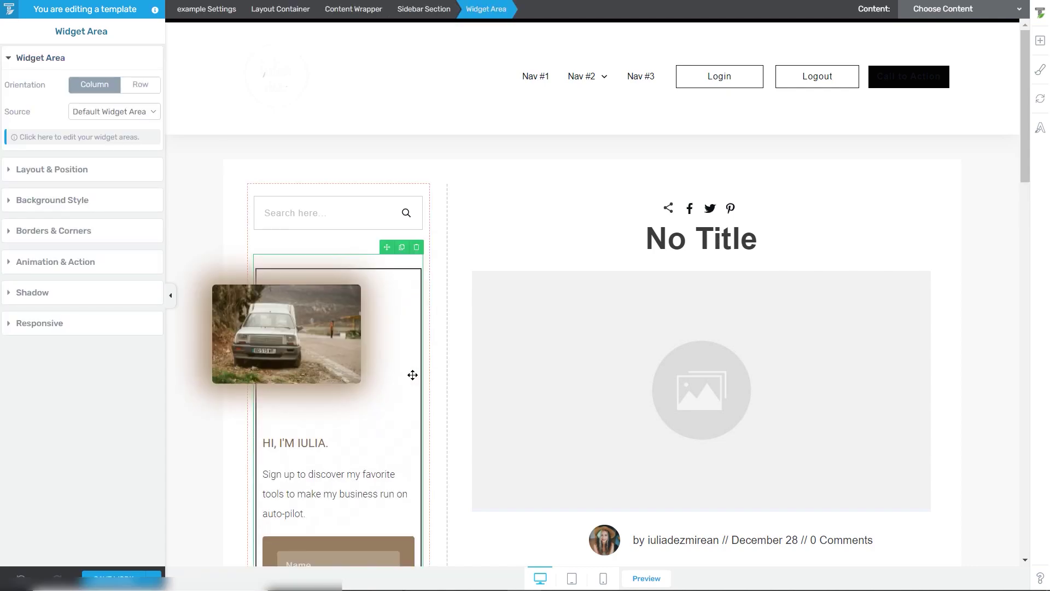
pyautogui.scroll(-2, 422, 258)
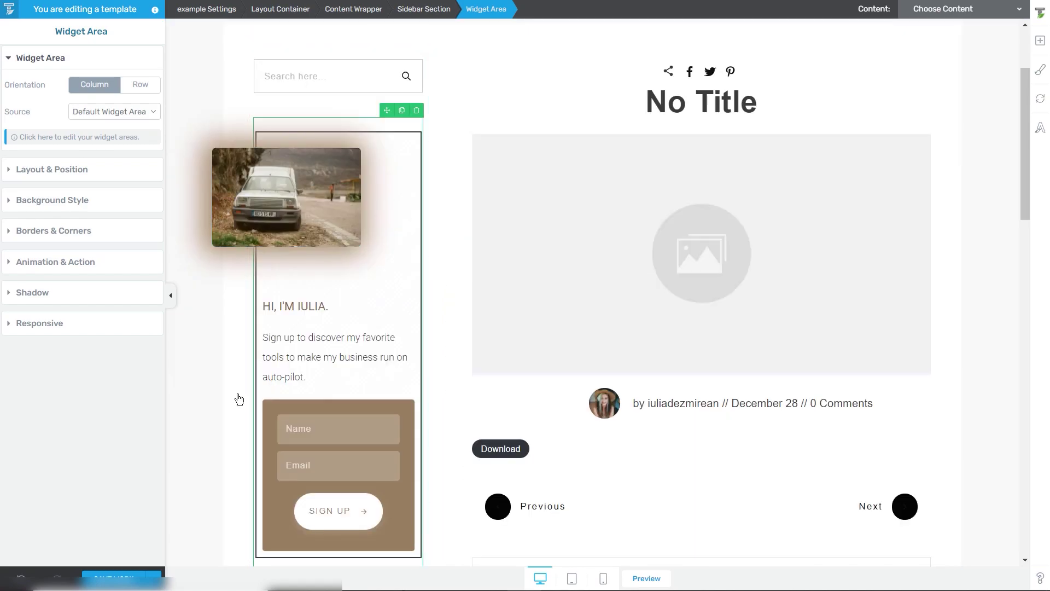